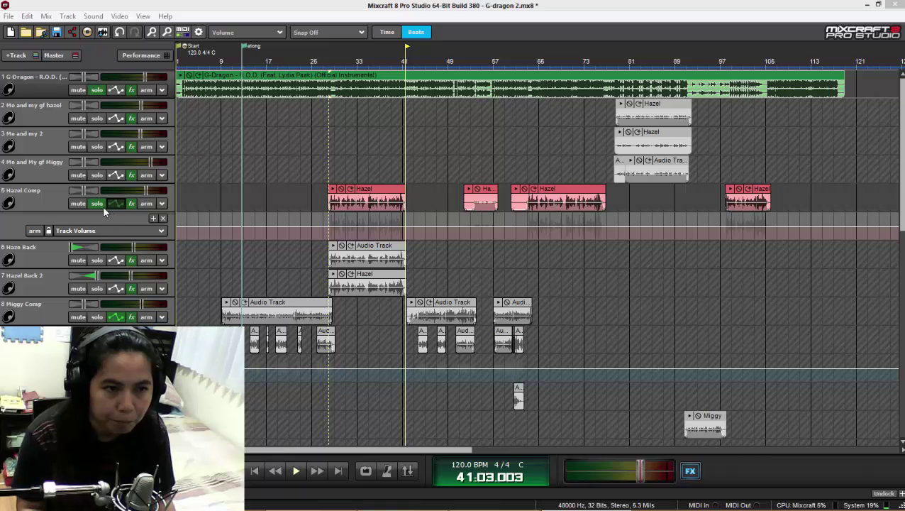
Play the song from about bar 27 and remove the DyVision Reverb Remover and ModernPremier effects from track 5.
left_click(326, 64)
key("space")
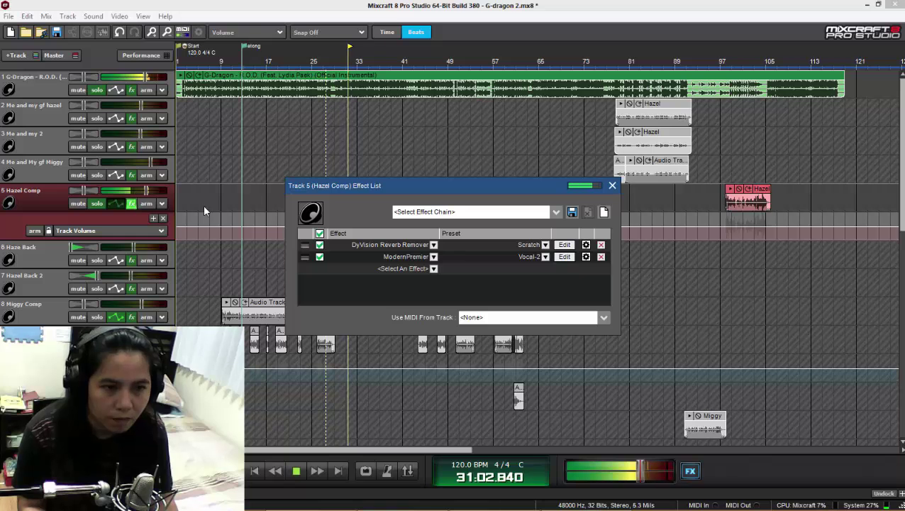
left_click(319, 245)
left_click(319, 257)
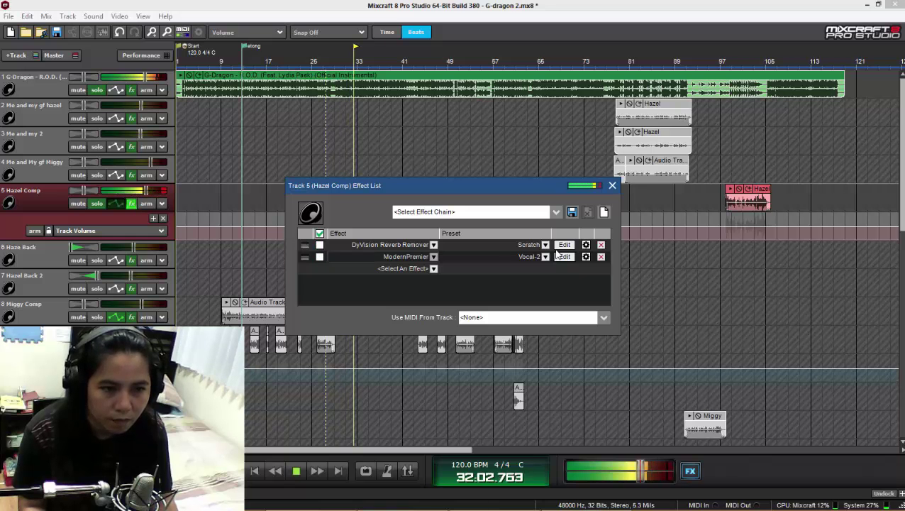
left_click(601, 245)
left_click(601, 245)
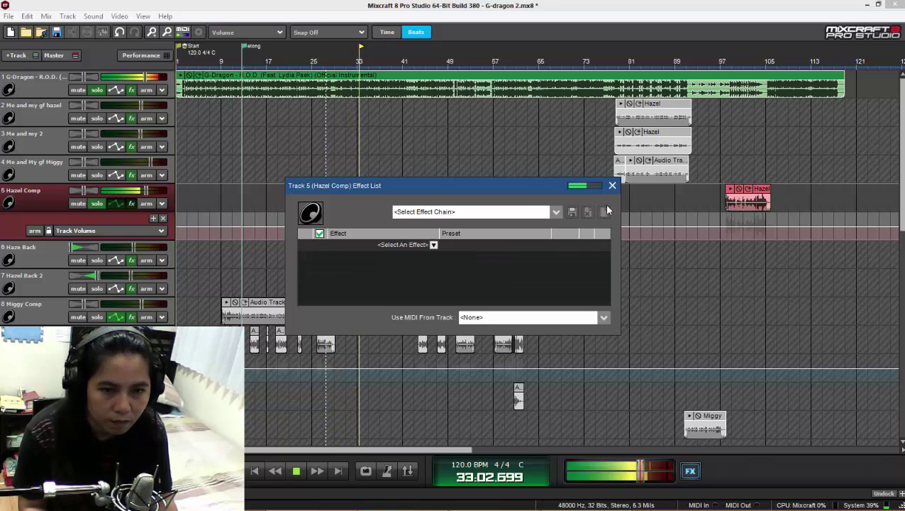
left_click(612, 185)
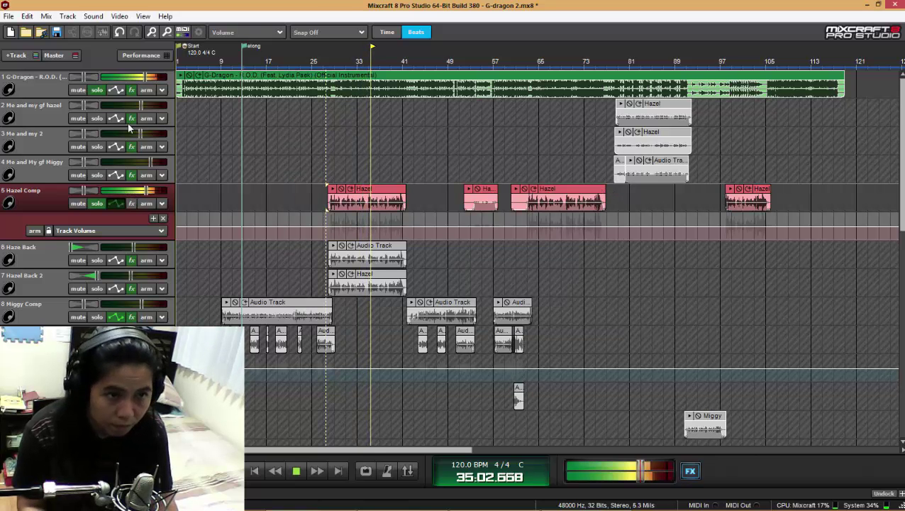
Take the instrumental on track 1 out of the playback and set track 5's volume to about +1.4 dB.
left_click(78, 90)
scroll(298, 157, "up", 2)
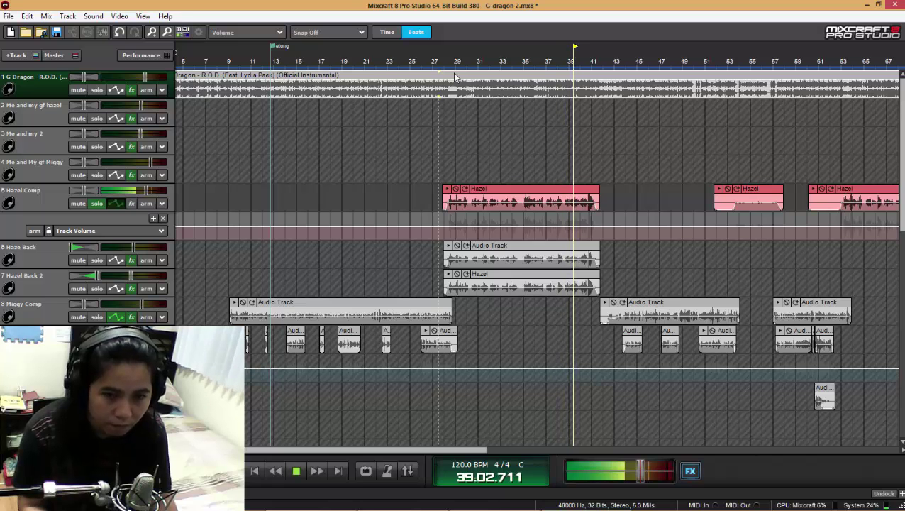
left_click(145, 190)
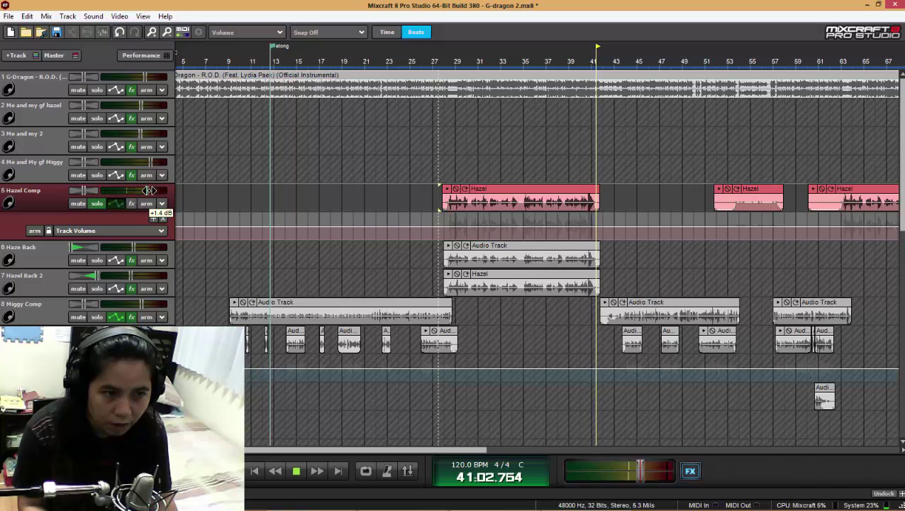
Listen to the dry vocal of track 5 from about bar 27 while enlarging its track and automation lane heights.
left_click(438, 69)
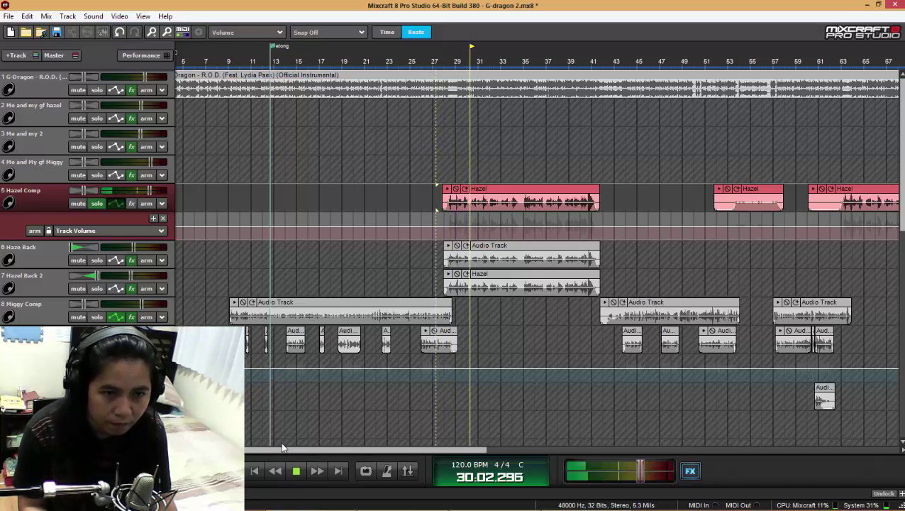
left_click_drag(146, 241, 145, 346)
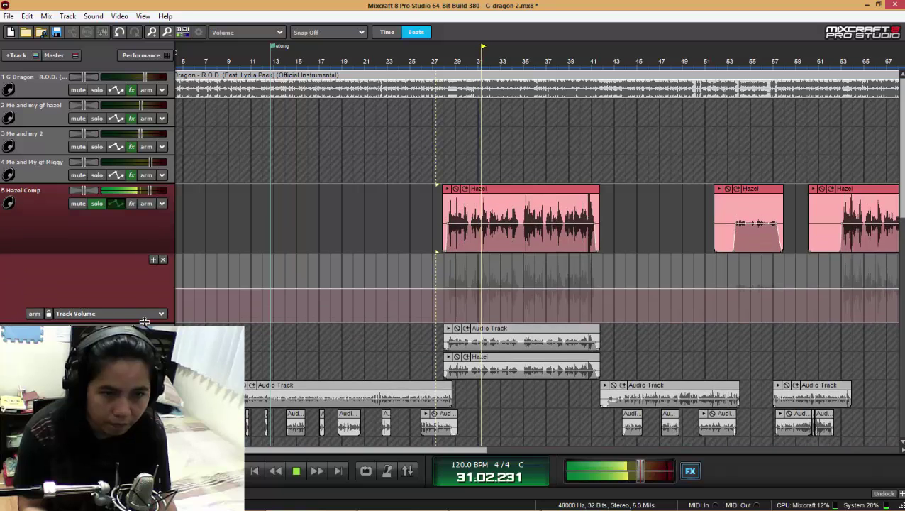
scroll(322, 286, "up", 1)
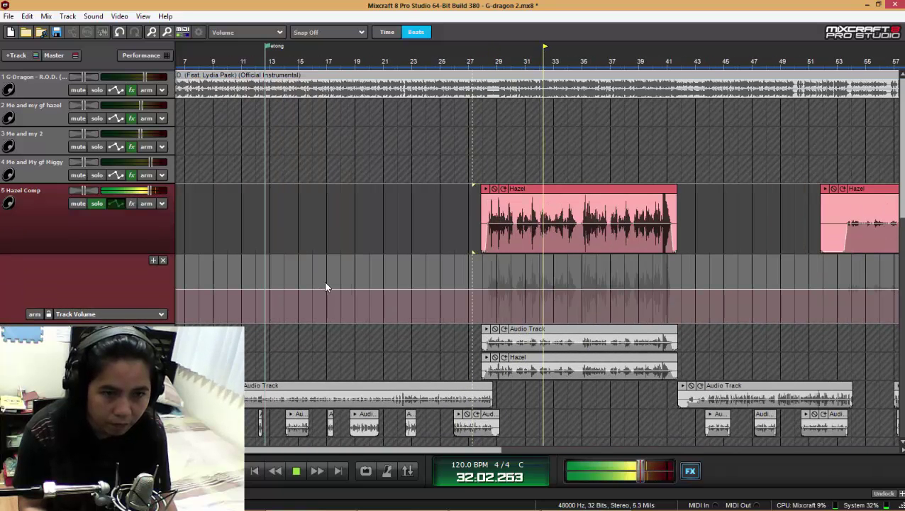
left_click(298, 472)
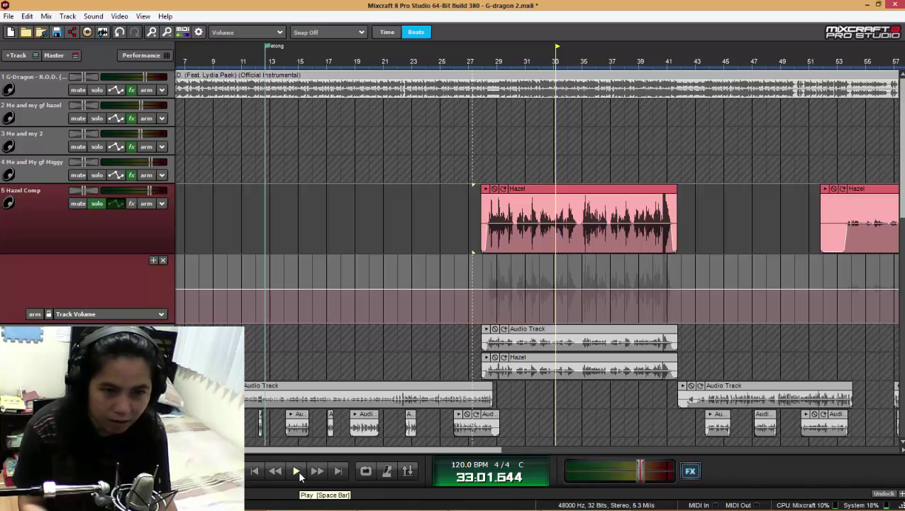
Add the DyVision Reverb Remover effect to track 5.
scroll(424, 286, "right", 3)
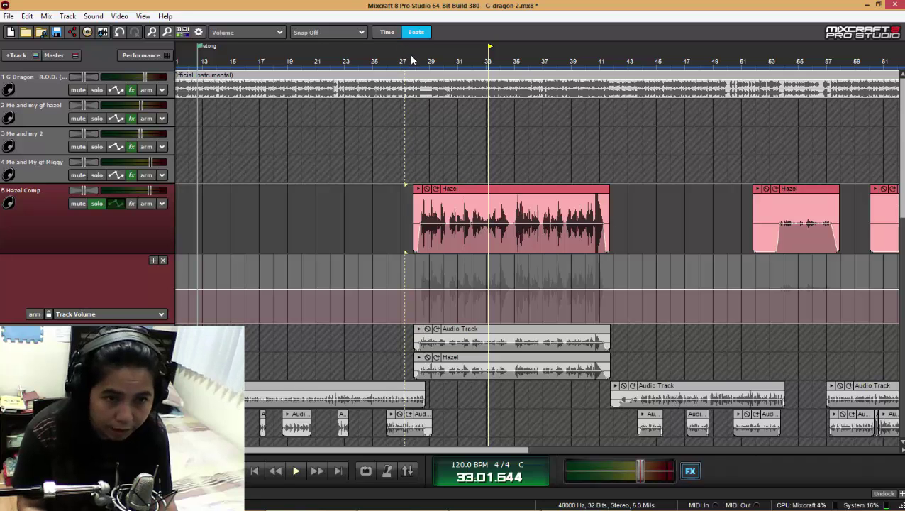
left_click(131, 203)
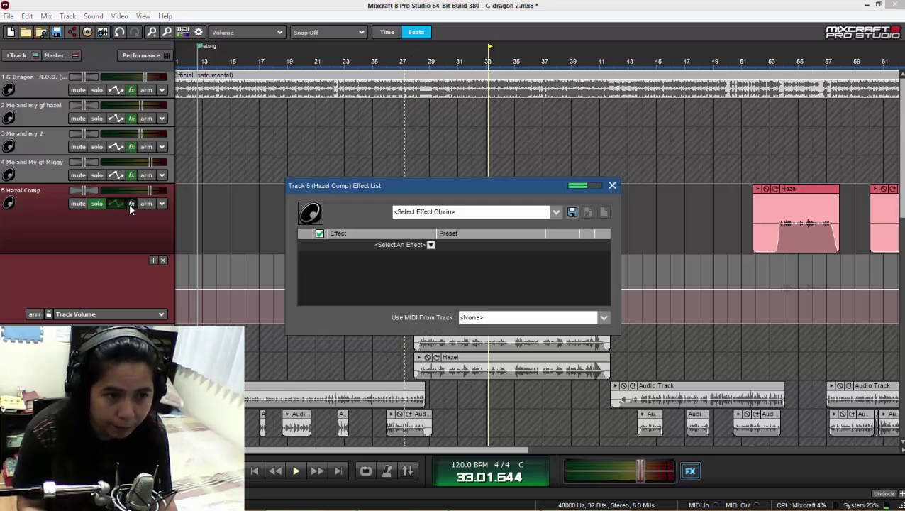
left_click(359, 245)
type("r")
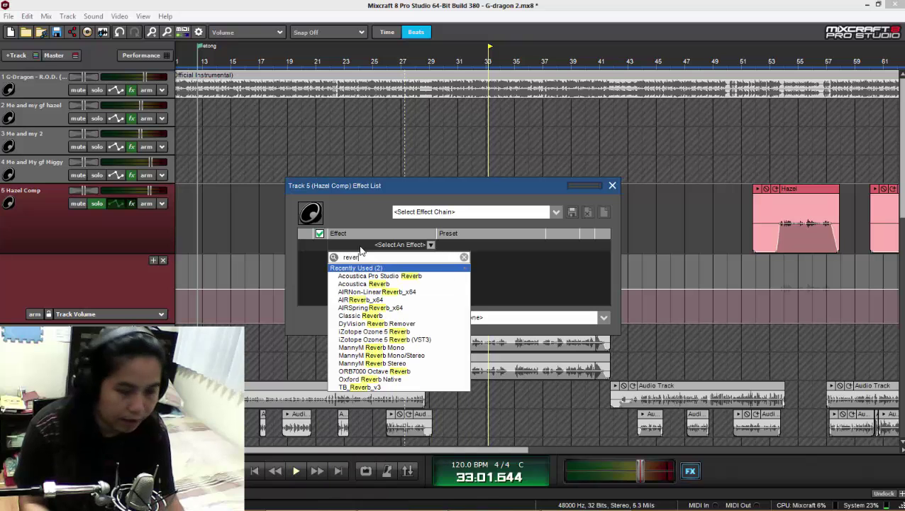
type("b Remover")
left_click(377, 324)
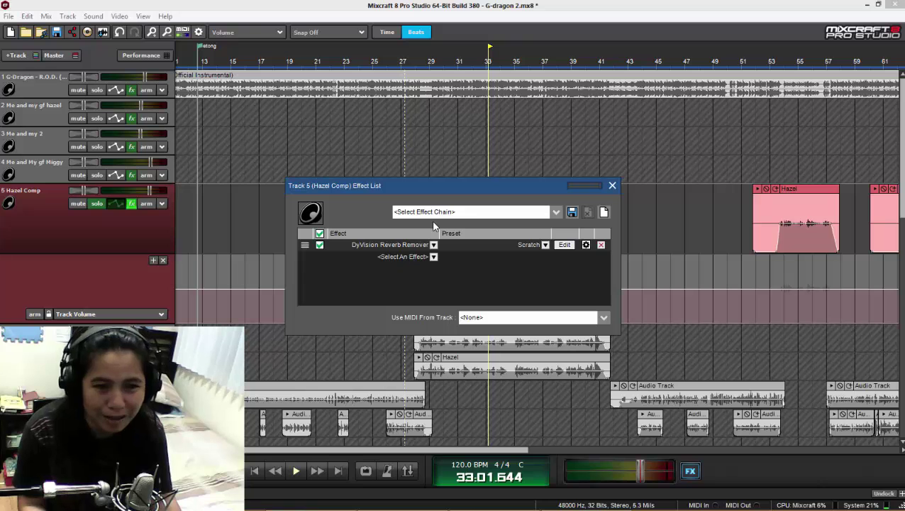
Open the settings of DyVision Reverb Remover and arrange its window and the effect list clear of the vocal clip.
left_click_drag(430, 188, 431, 293)
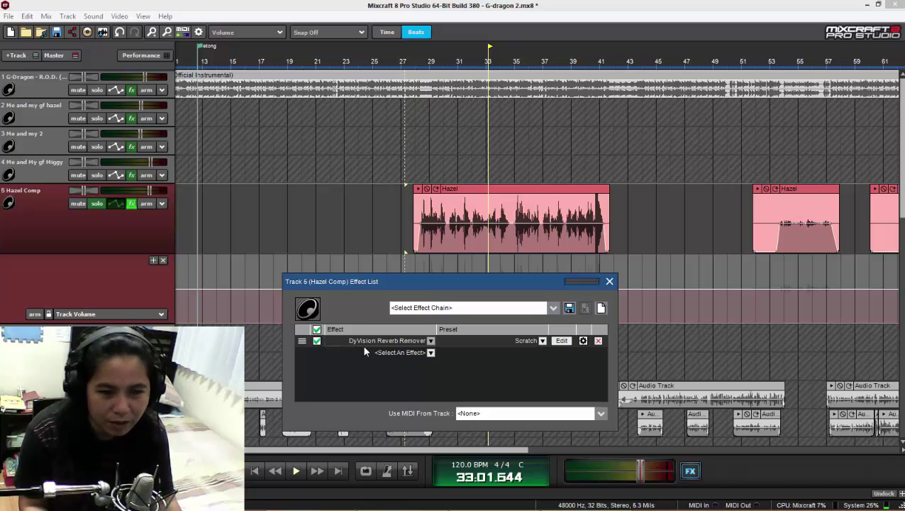
left_click(556, 341)
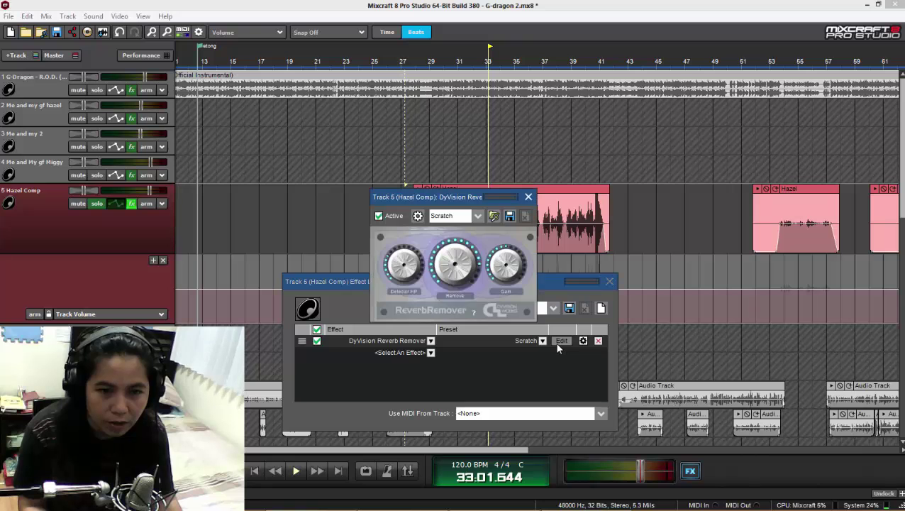
left_click_drag(455, 202, 714, 185)
left_click_drag(535, 287, 267, 77)
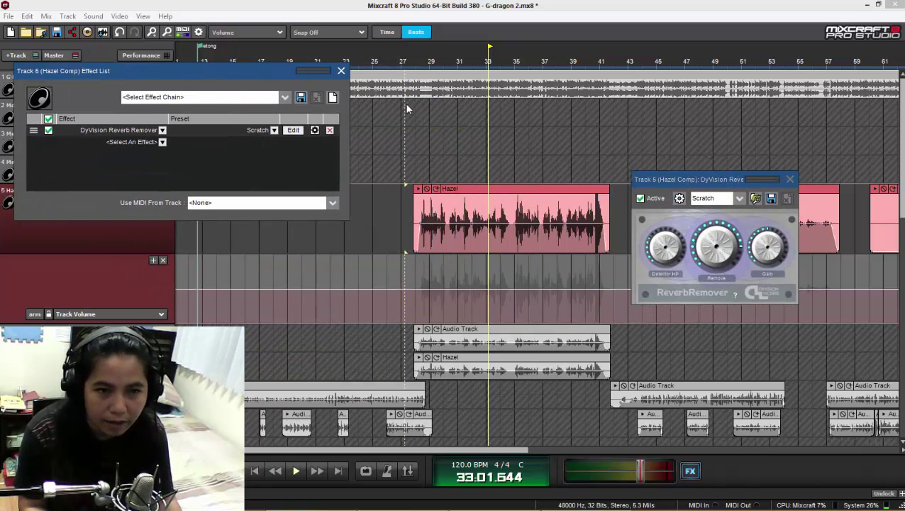
Play the vocal from bar 28 and compare its sound with Reverb Remover bypassed and active, leaving it active.
left_click(641, 198)
left_click_drag(649, 180, 574, 274)
left_click(416, 125)
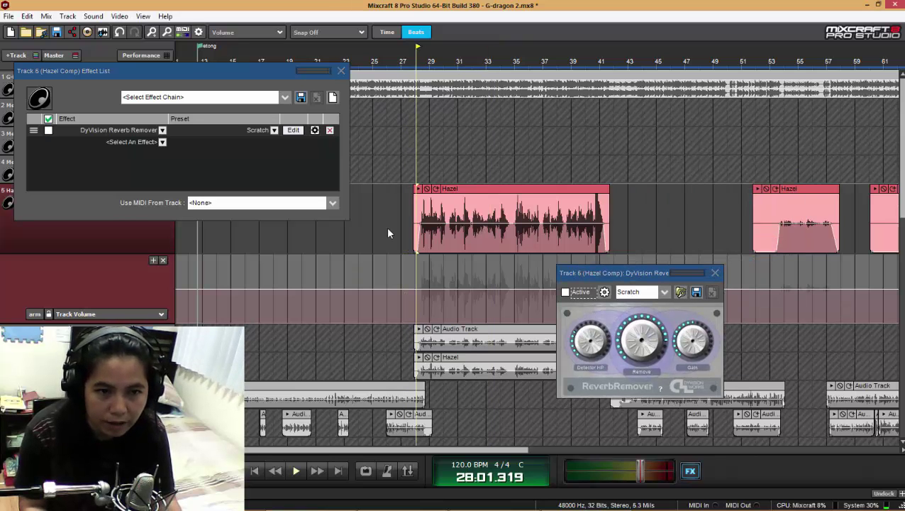
left_click(296, 470)
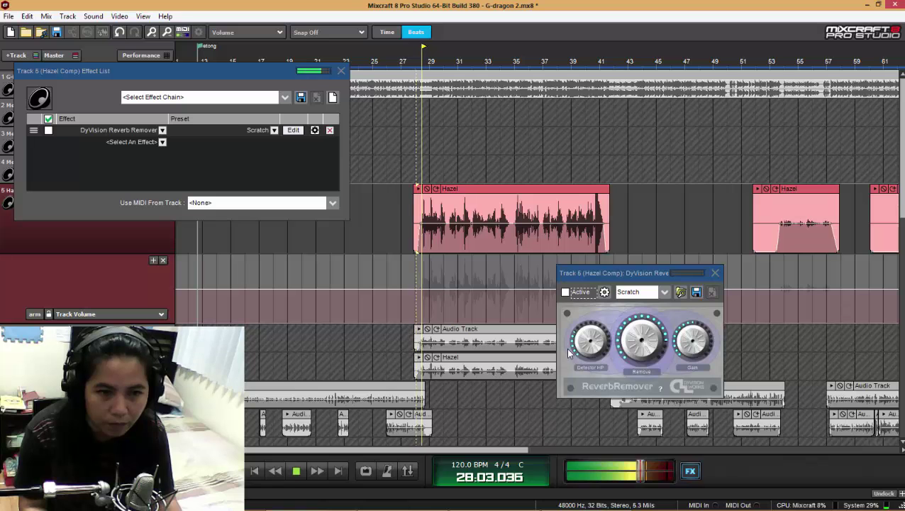
left_click(566, 293)
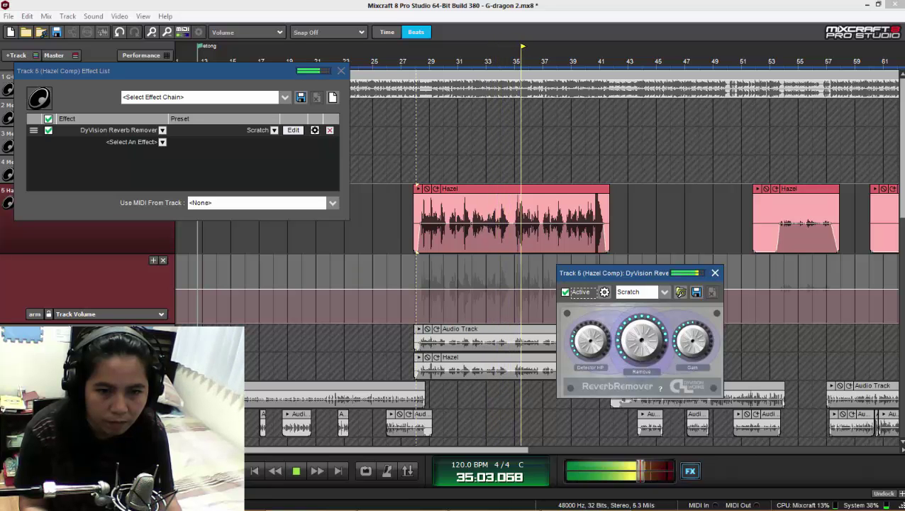
left_click(567, 293)
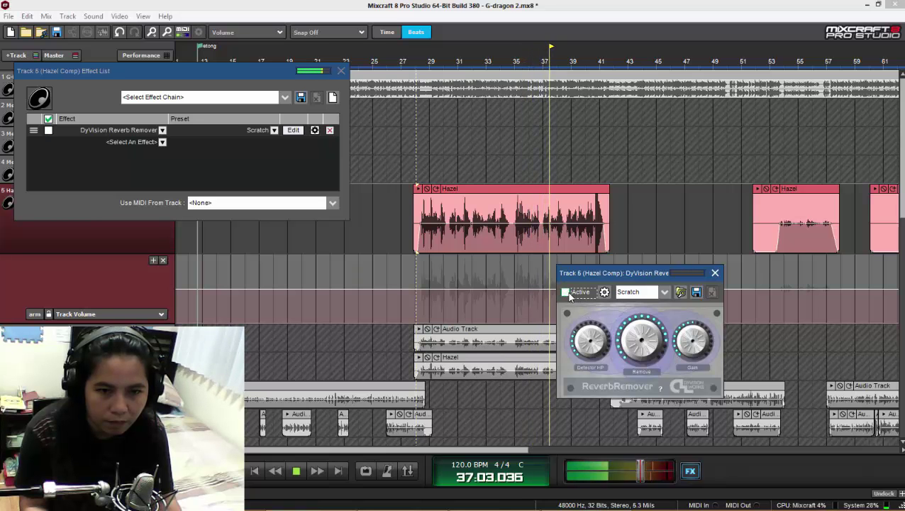
left_click(568, 293)
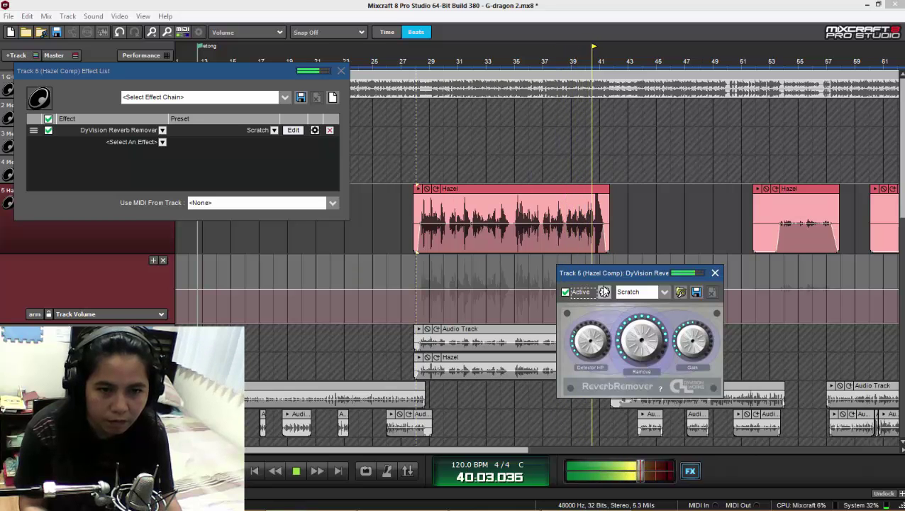
left_click(298, 471)
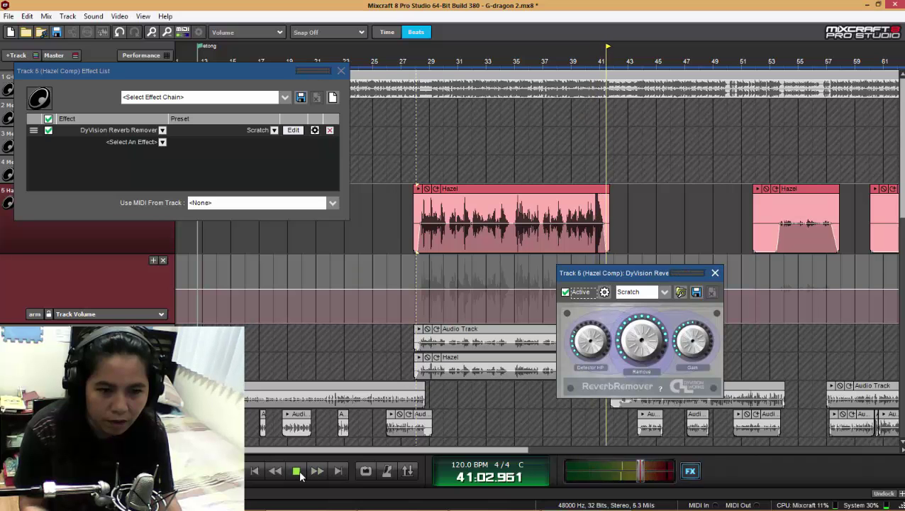
Move the Reverb Remover window over the effect list and listen to the processed vocal from about bar 29.
left_click_drag(559, 273, 172, 124)
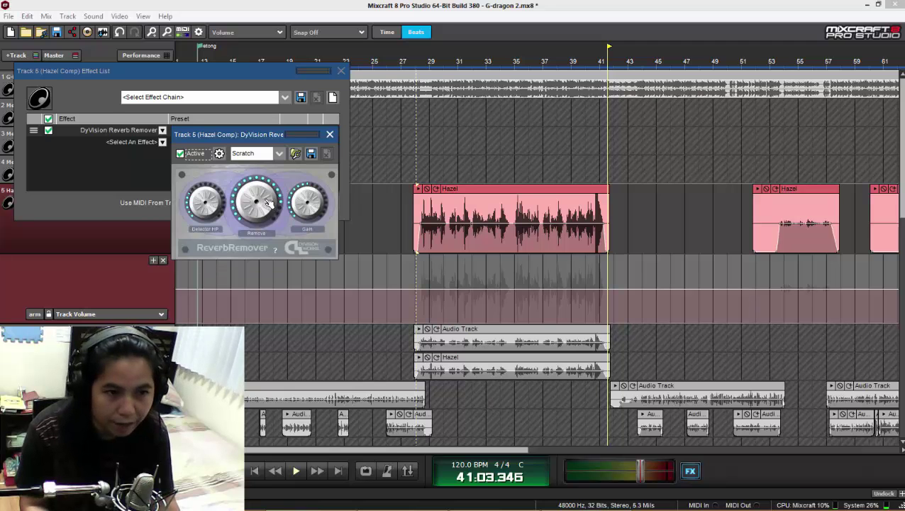
key("space")
left_click(298, 471)
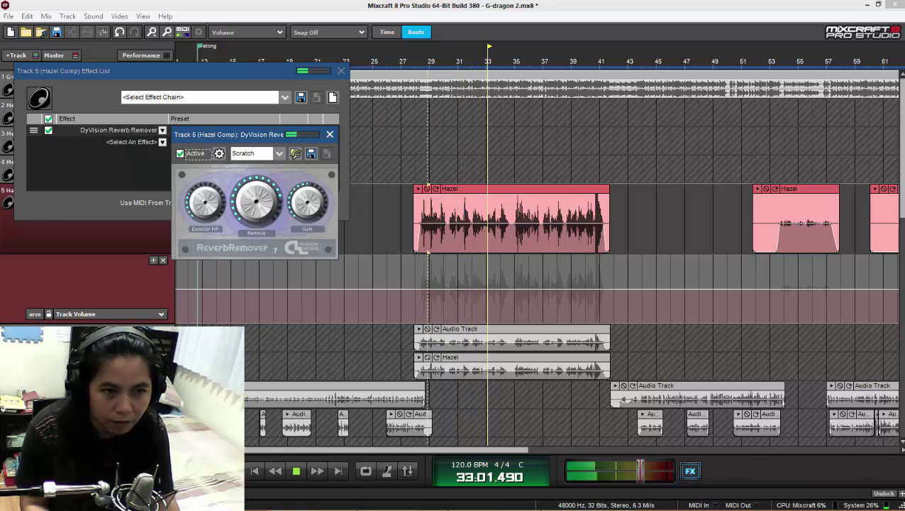
left_click(296, 471)
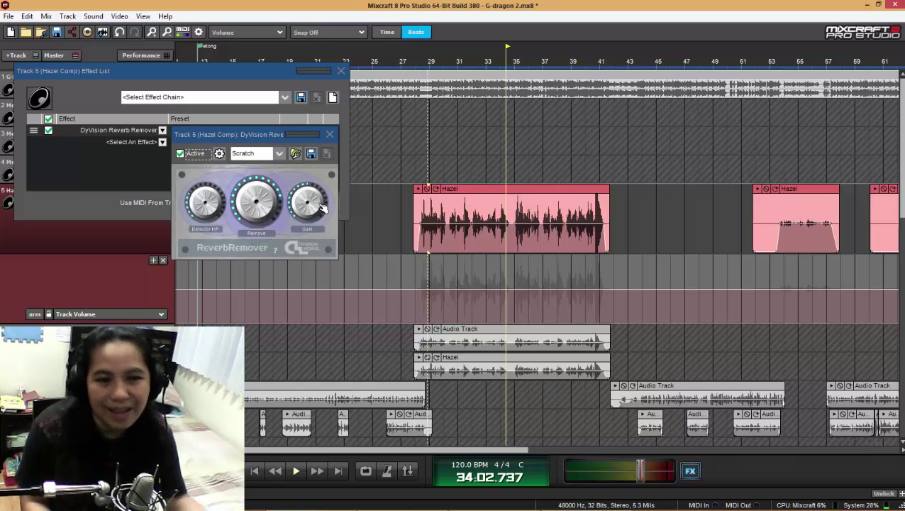
Replay the vocal from bar 28, switching Reverb Remover off and on again to compare the sound.
left_click(424, 68)
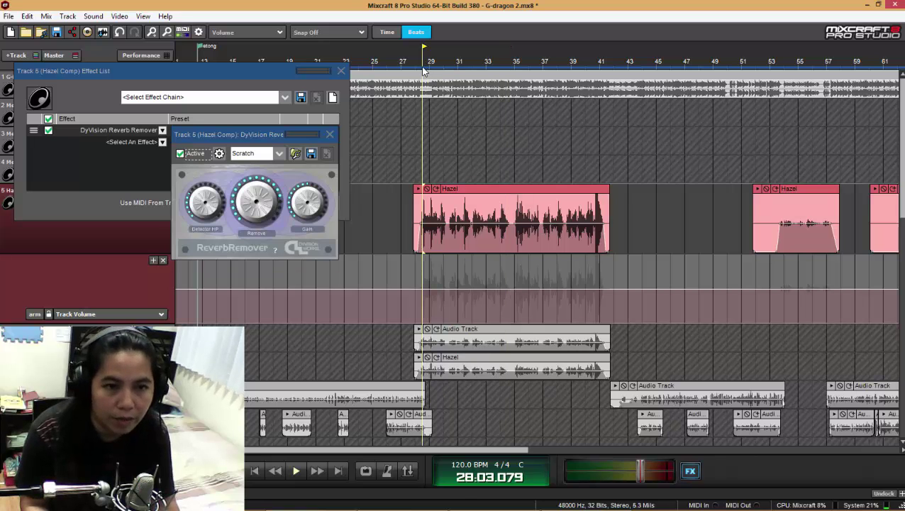
left_click(296, 472)
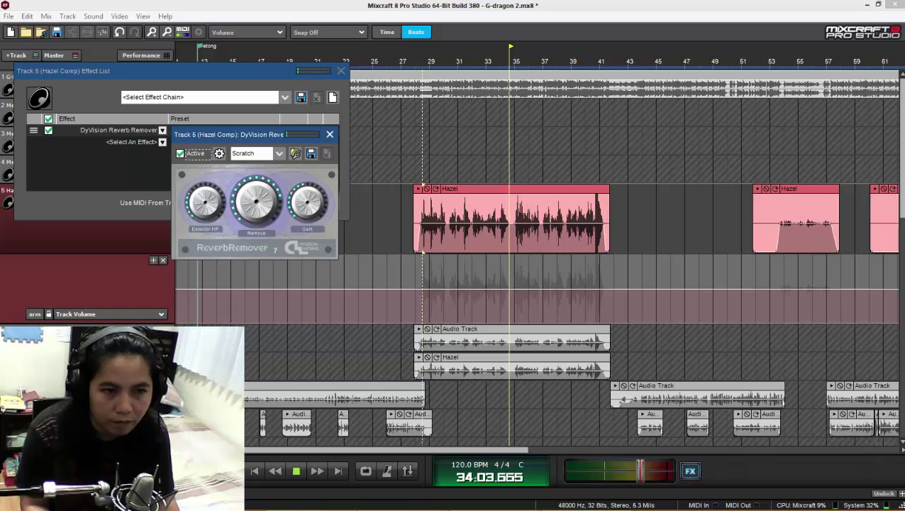
left_click(180, 153)
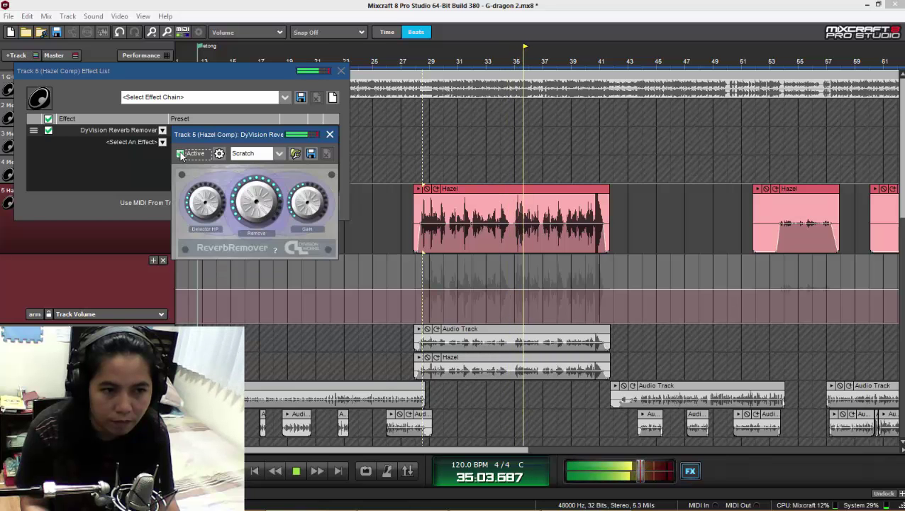
left_click(181, 154)
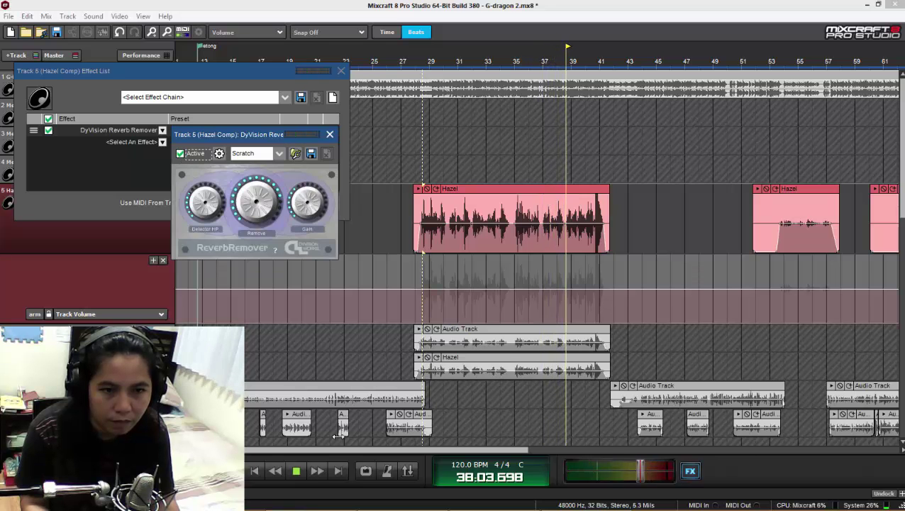
left_click(301, 479)
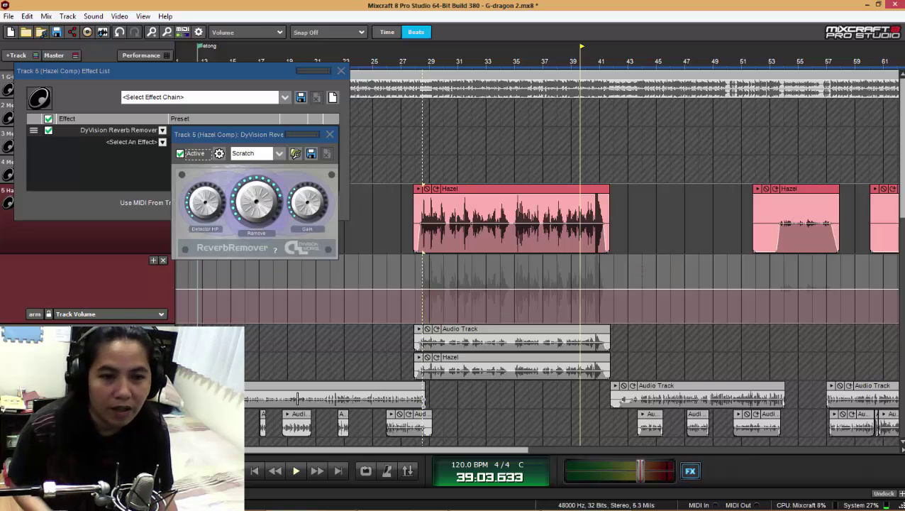
Add the ModernPremier effect after Reverb Remover on track 5 and open its settings.
left_click(117, 144)
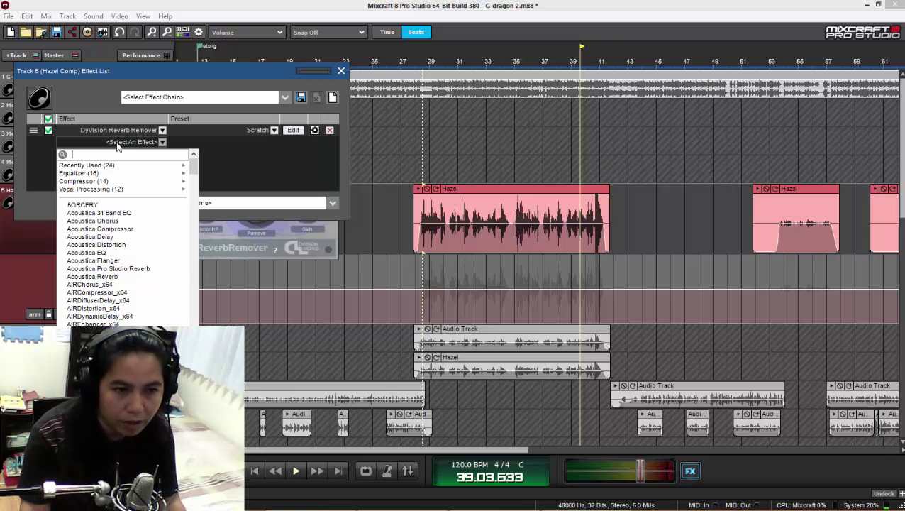
type("premier")
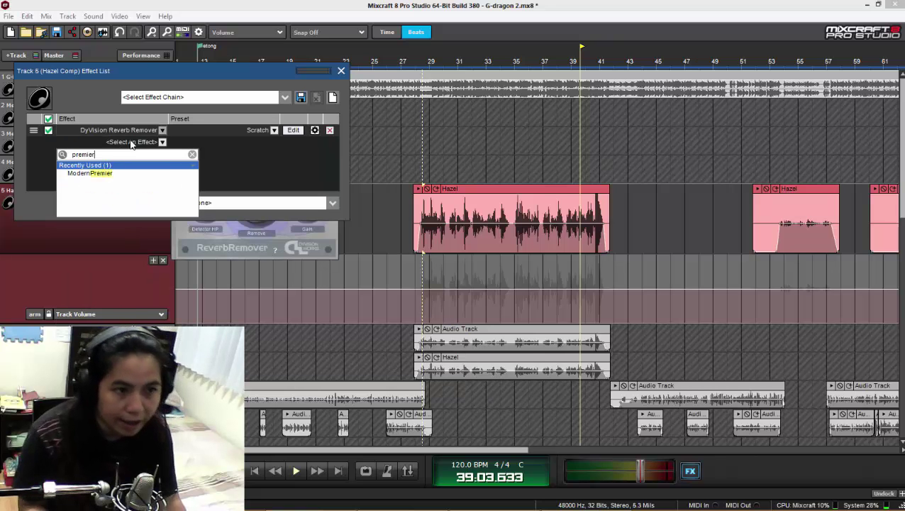
left_click(121, 176)
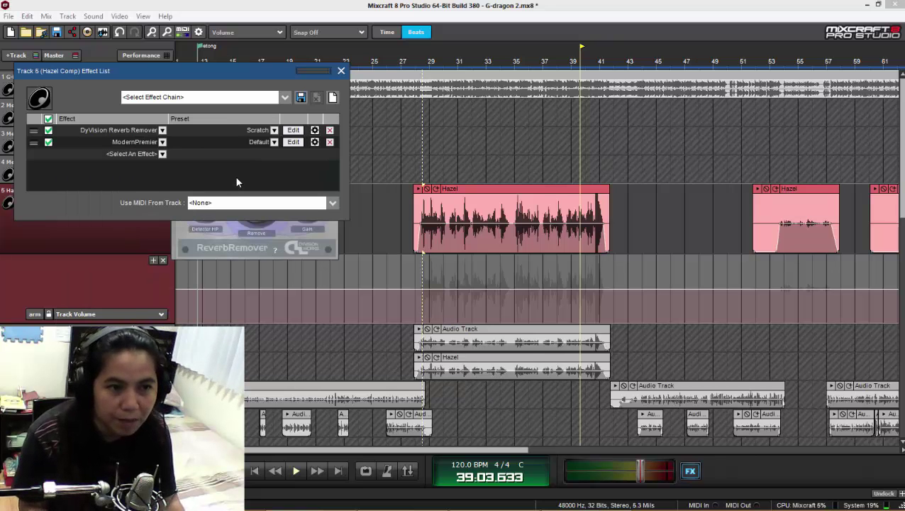
left_click(294, 142)
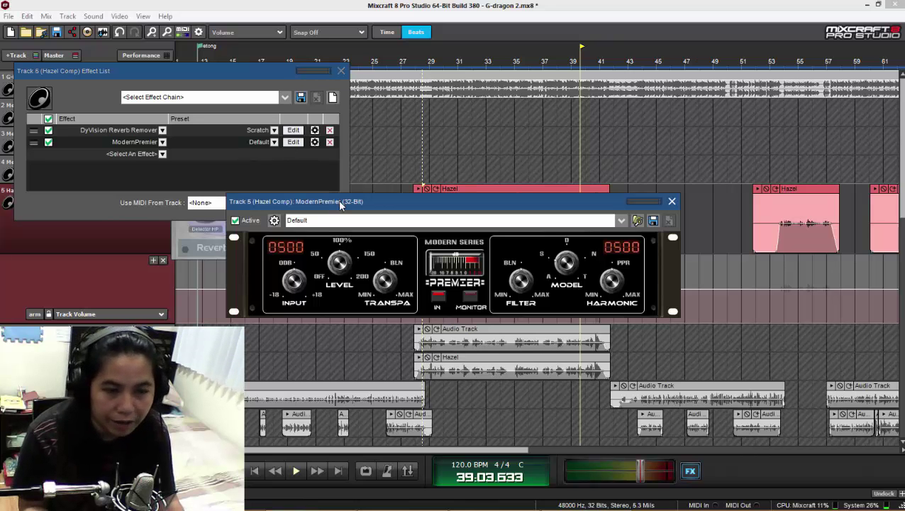
Close the track 5 effect list, move the ModernPremier window over the upper track headers and load its Vocal-2 preset.
left_click(342, 70)
left_click_drag(338, 205, 219, 69)
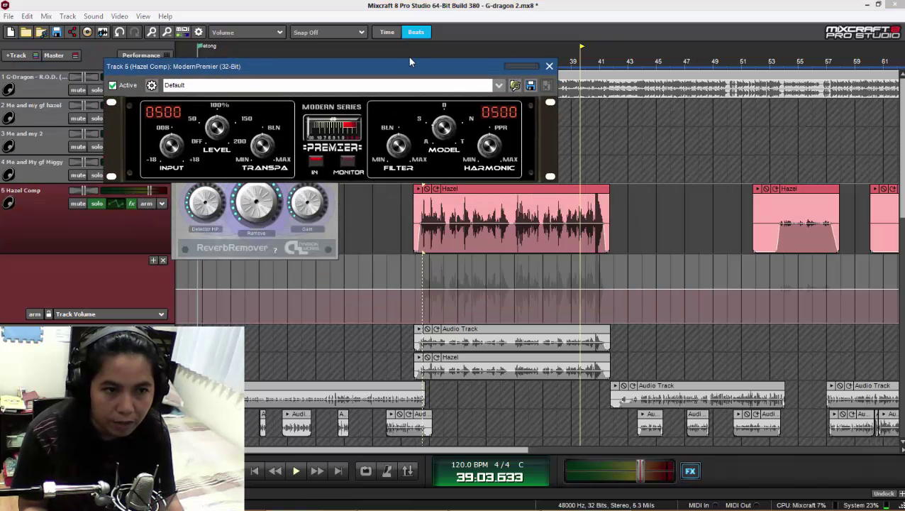
left_click(449, 85)
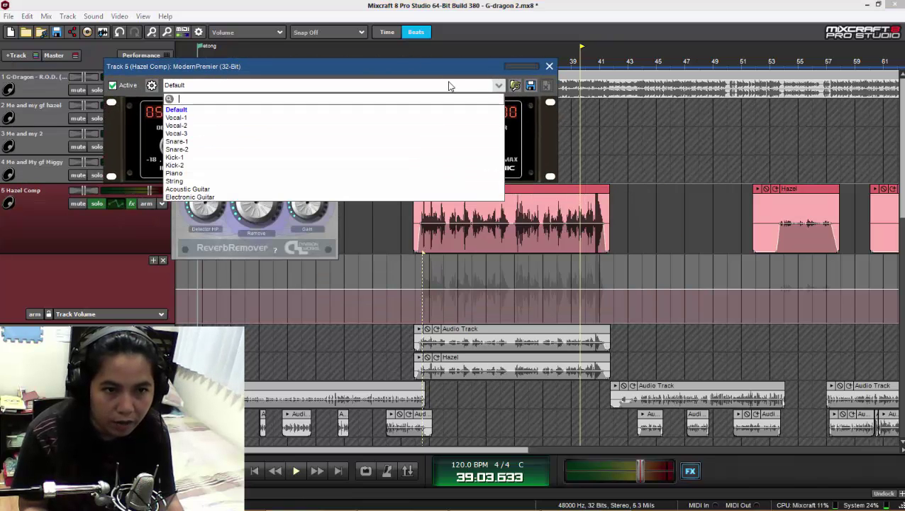
left_click(285, 126)
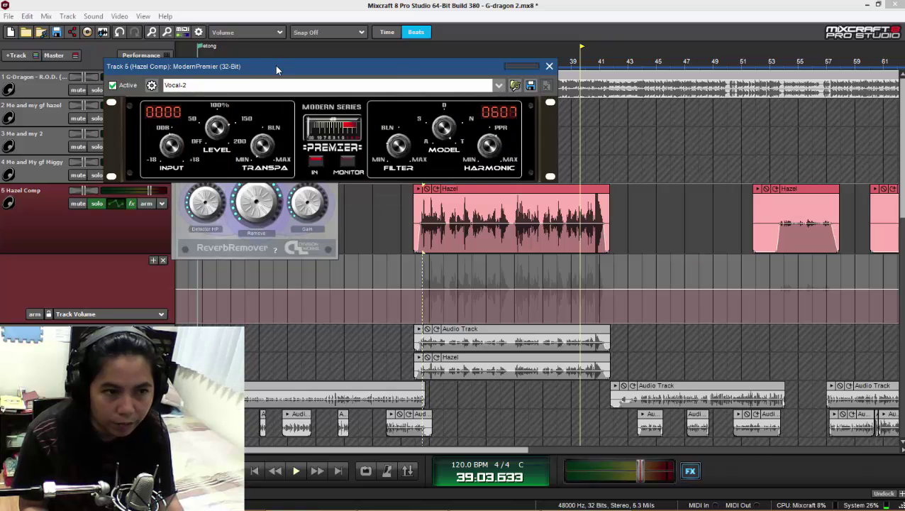
left_click_drag(277, 69, 239, 68)
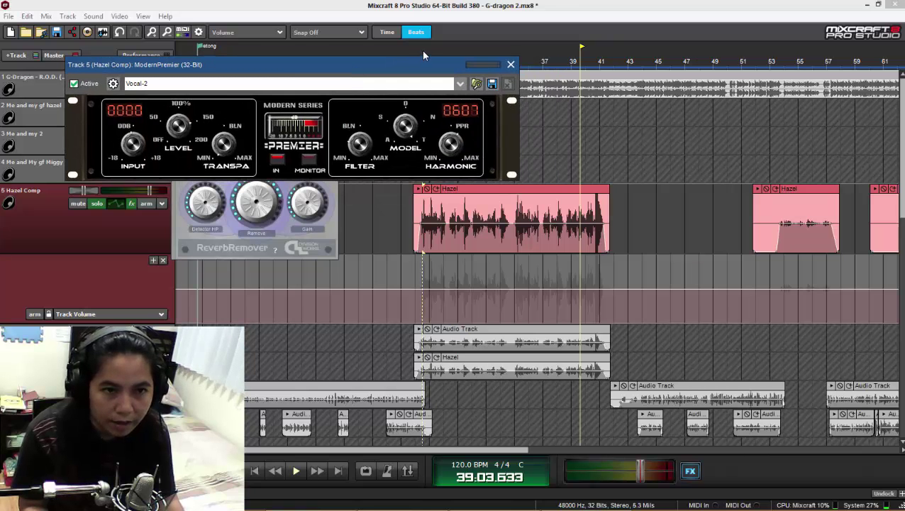
Play the vocal from bar 28, compare its sound with ModernPremier bypassed and active, and stop playback with it active.
left_click(423, 50)
key("space")
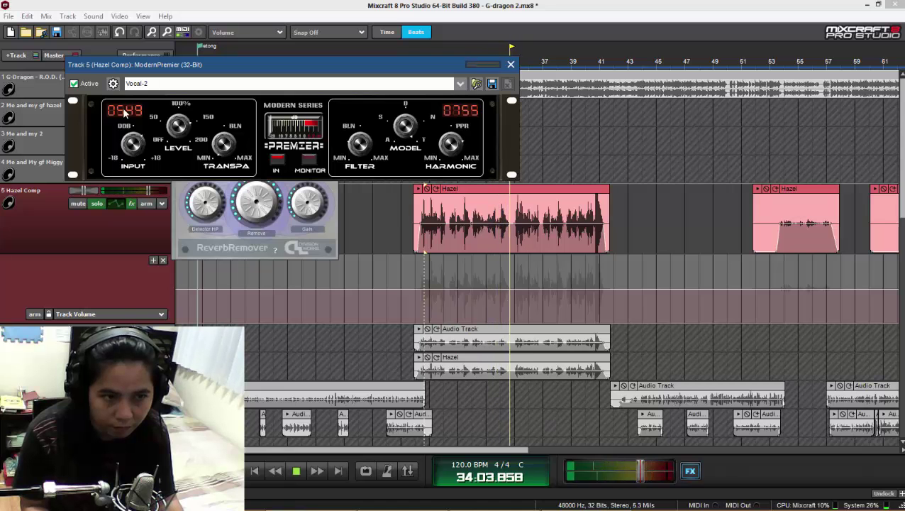
left_click(74, 84)
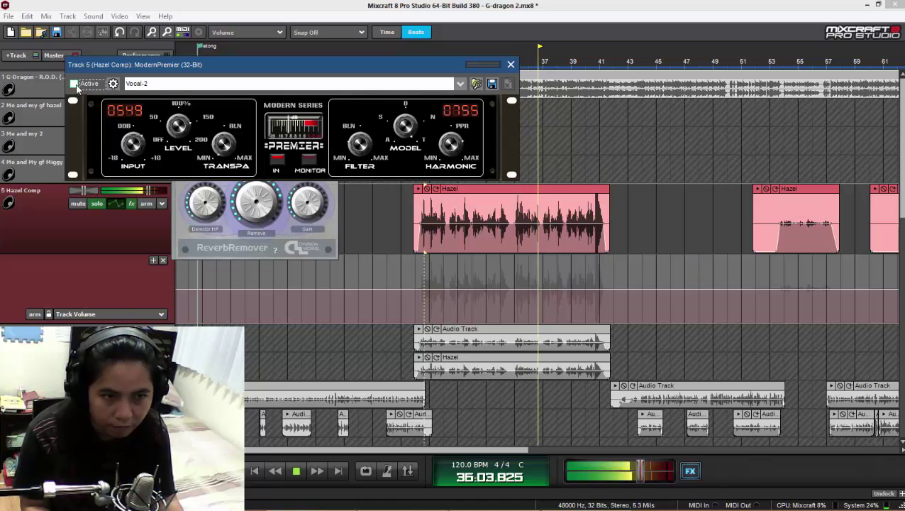
left_click(75, 83)
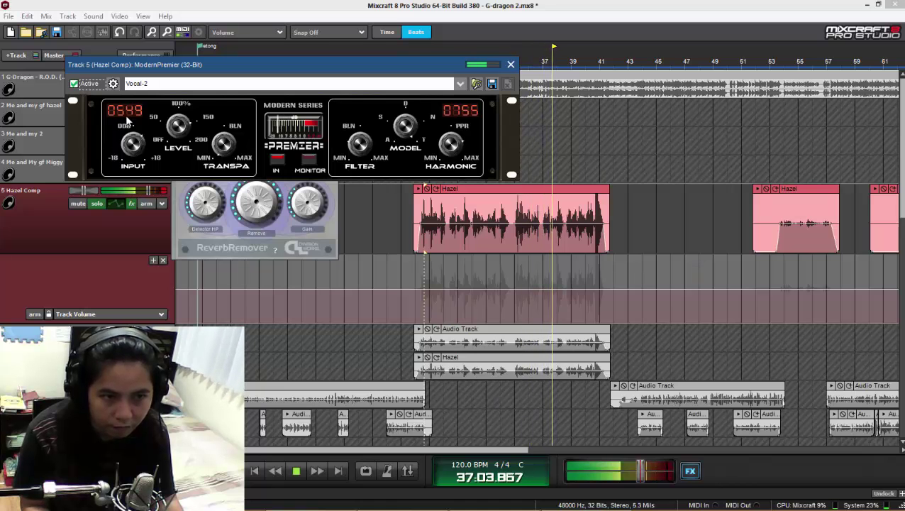
left_click(296, 472)
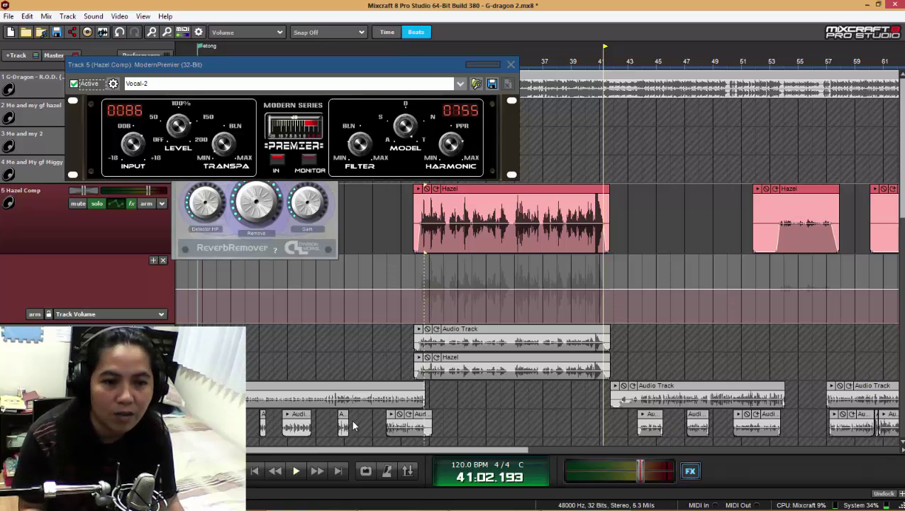
Move ModernPremier off the Reverb Remover window and close both effect windows.
left_click_drag(426, 64, 476, 290)
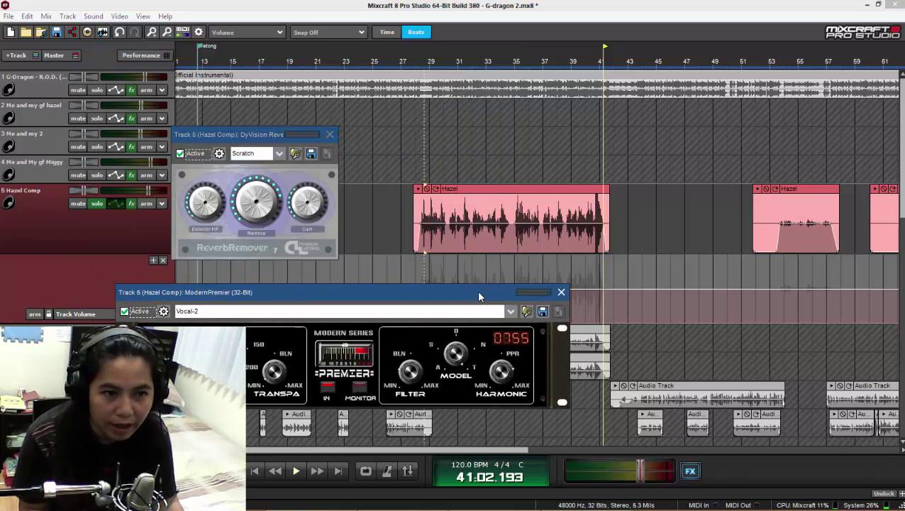
left_click(330, 135)
left_click(561, 292)
Play the vocal from bar 28 with both track 5 effects bypassed, re-enabling Reverb Remover first and ModernPremier second from the effect list.
key("space")
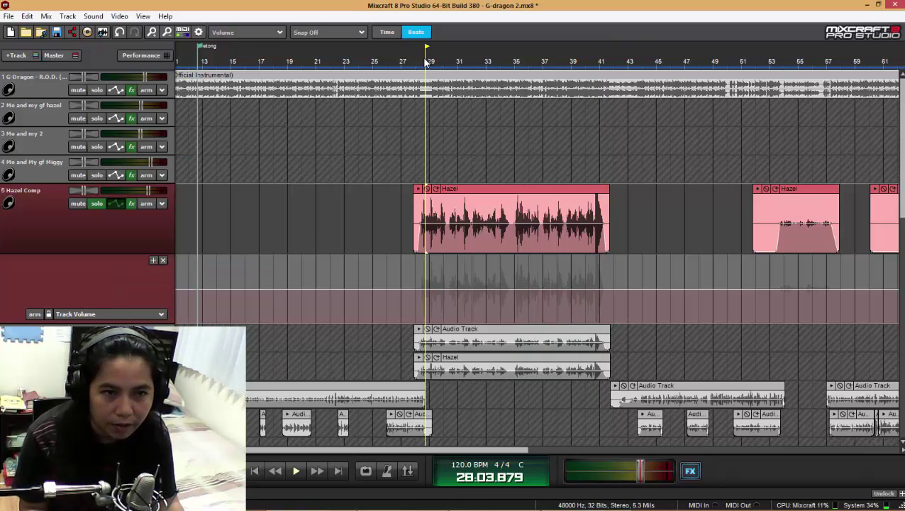
left_click(131, 203)
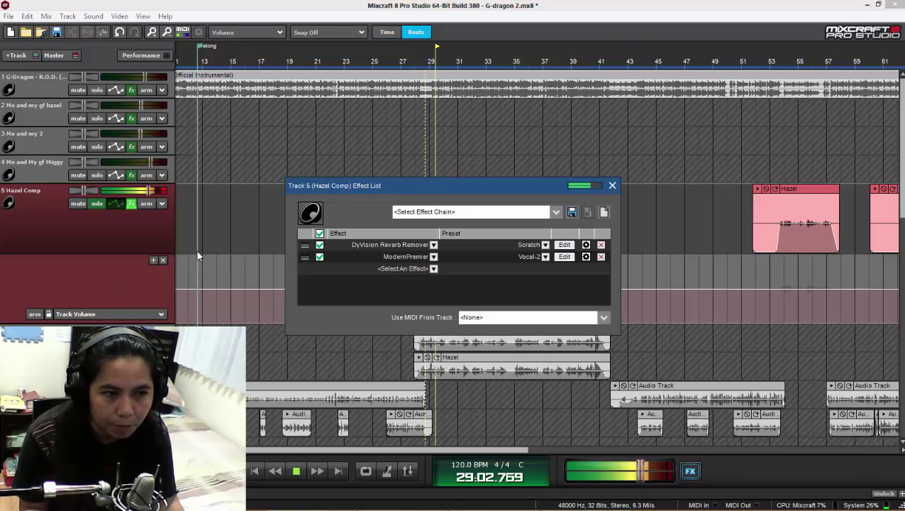
left_click(319, 257)
left_click(319, 245)
left_click_drag(357, 192, 94, 123)
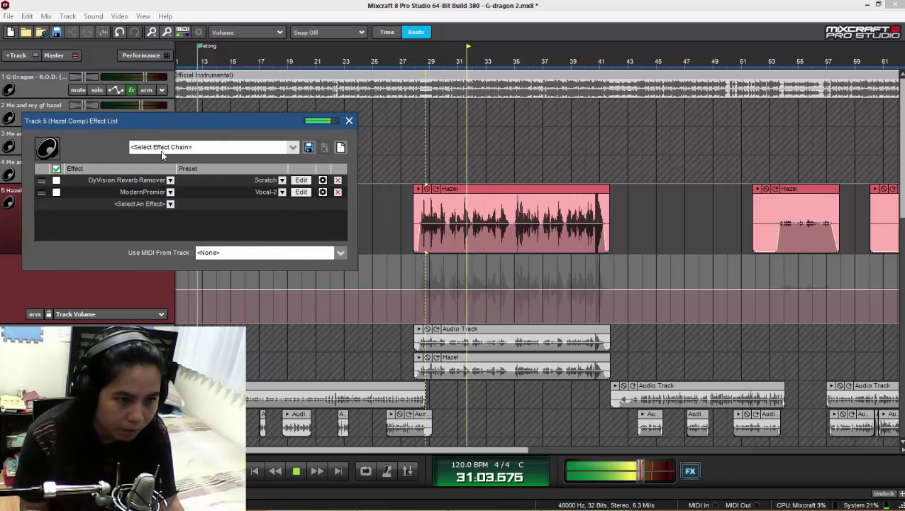
left_click(57, 181)
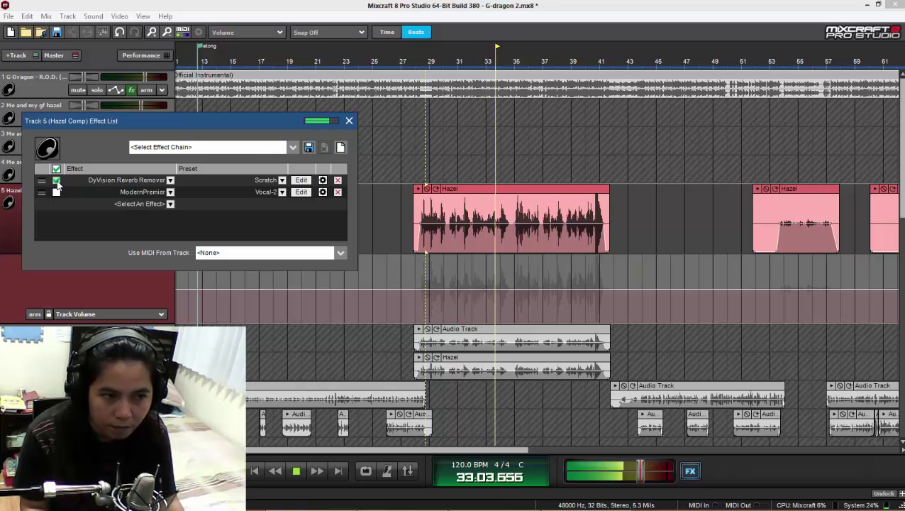
left_click(57, 192)
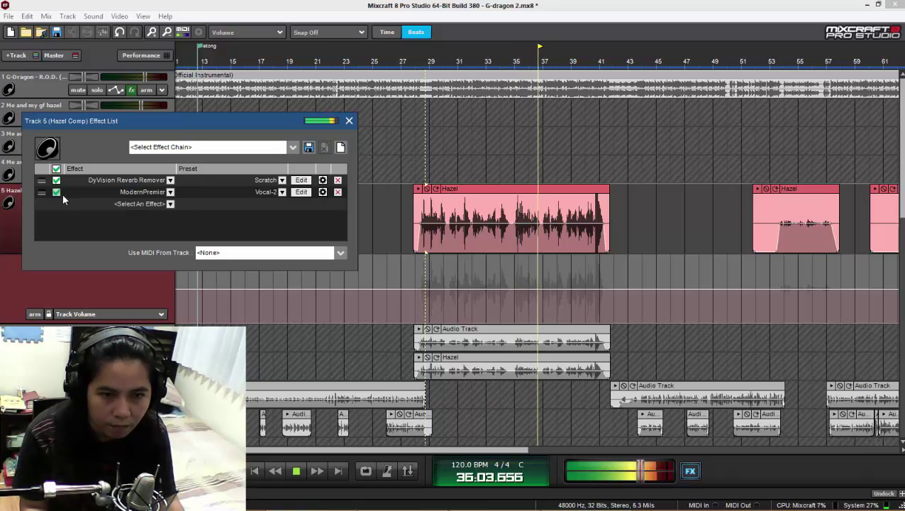
Open ModernPremier's settings during playback, bypass and reactivate the effect to compare the vocal, and stop playback.
left_click(296, 191)
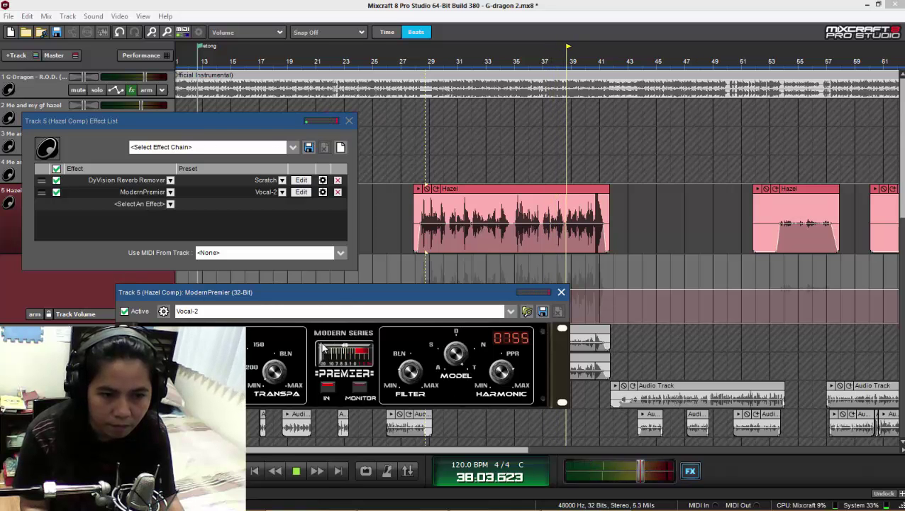
left_click(56, 192)
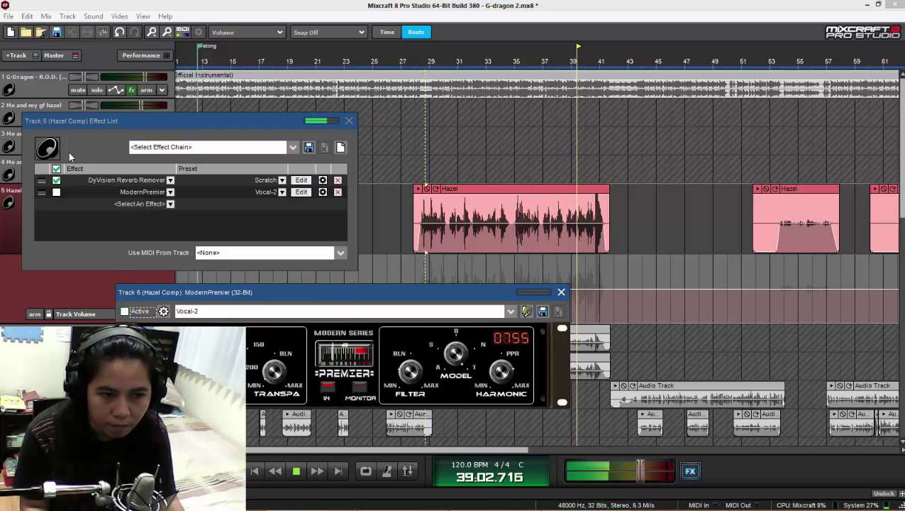
left_click(56, 191)
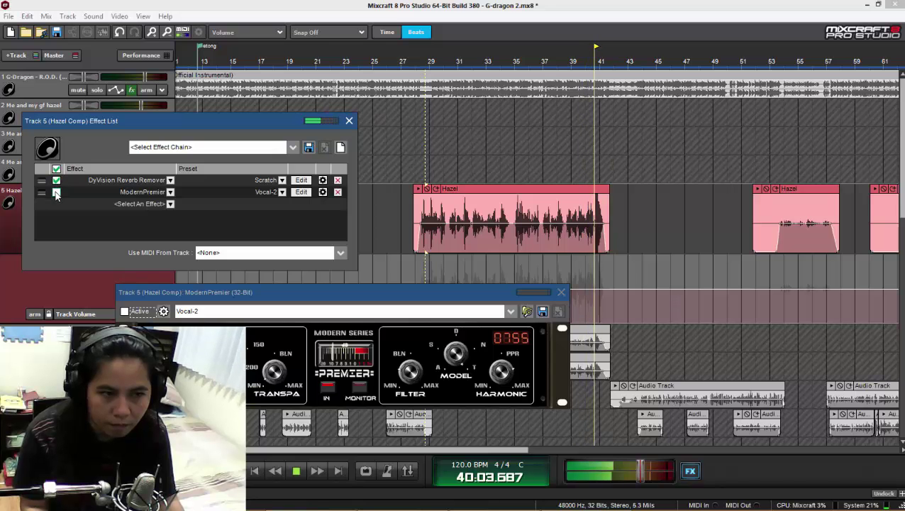
left_click(298, 472)
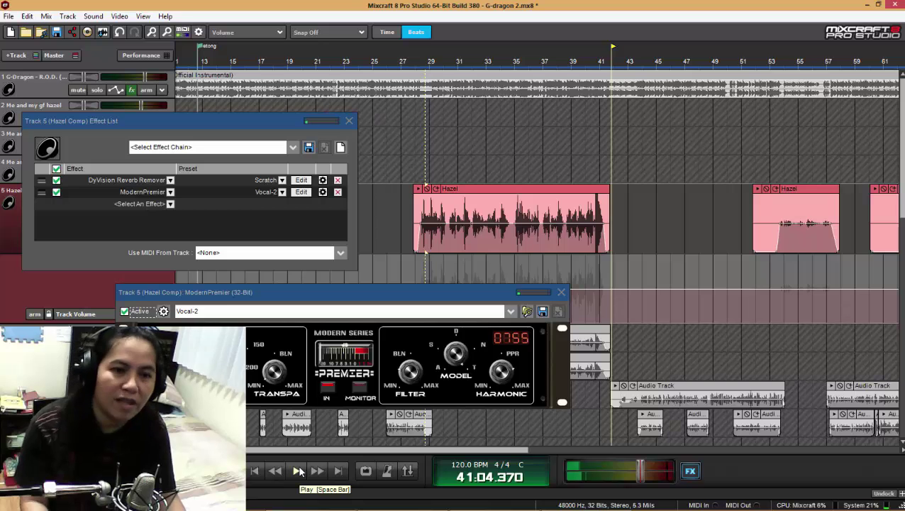